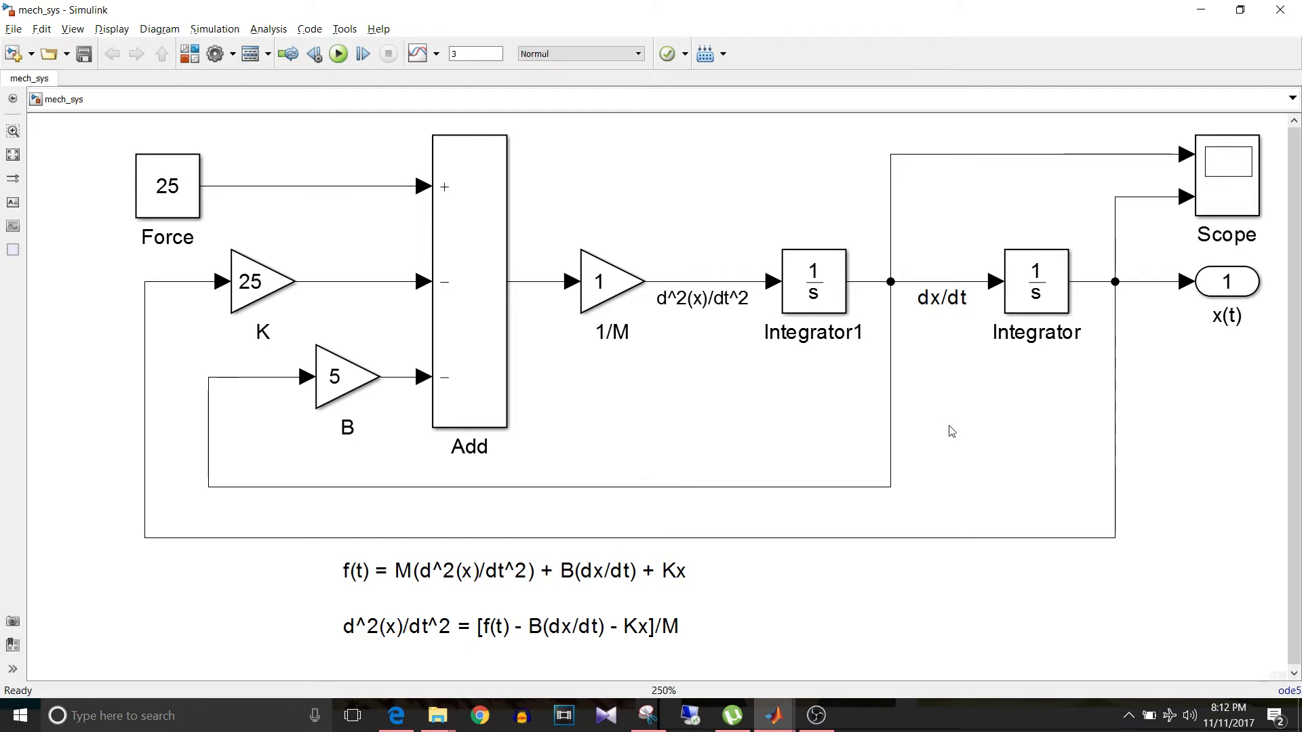
Review the equation annotation, both Integrator blocks and the dx/dt signal label
left_click(609, 614)
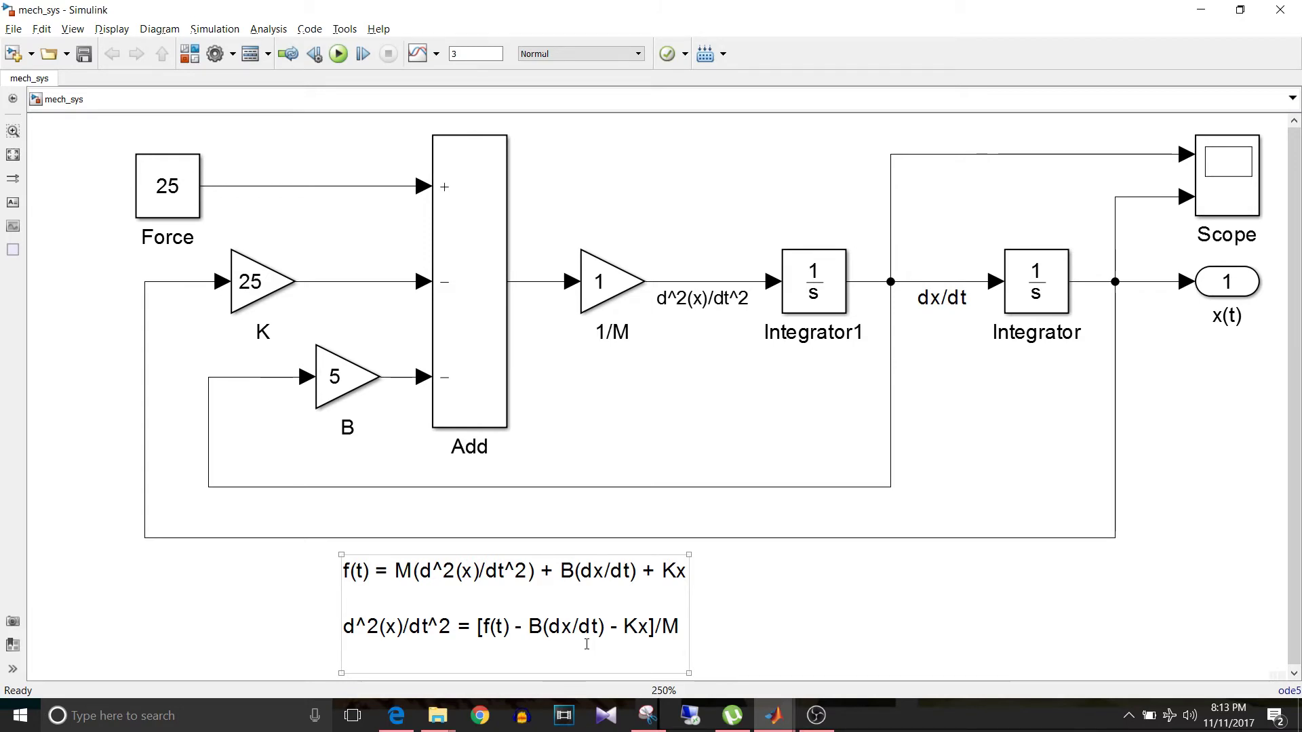
left_click(824, 367)
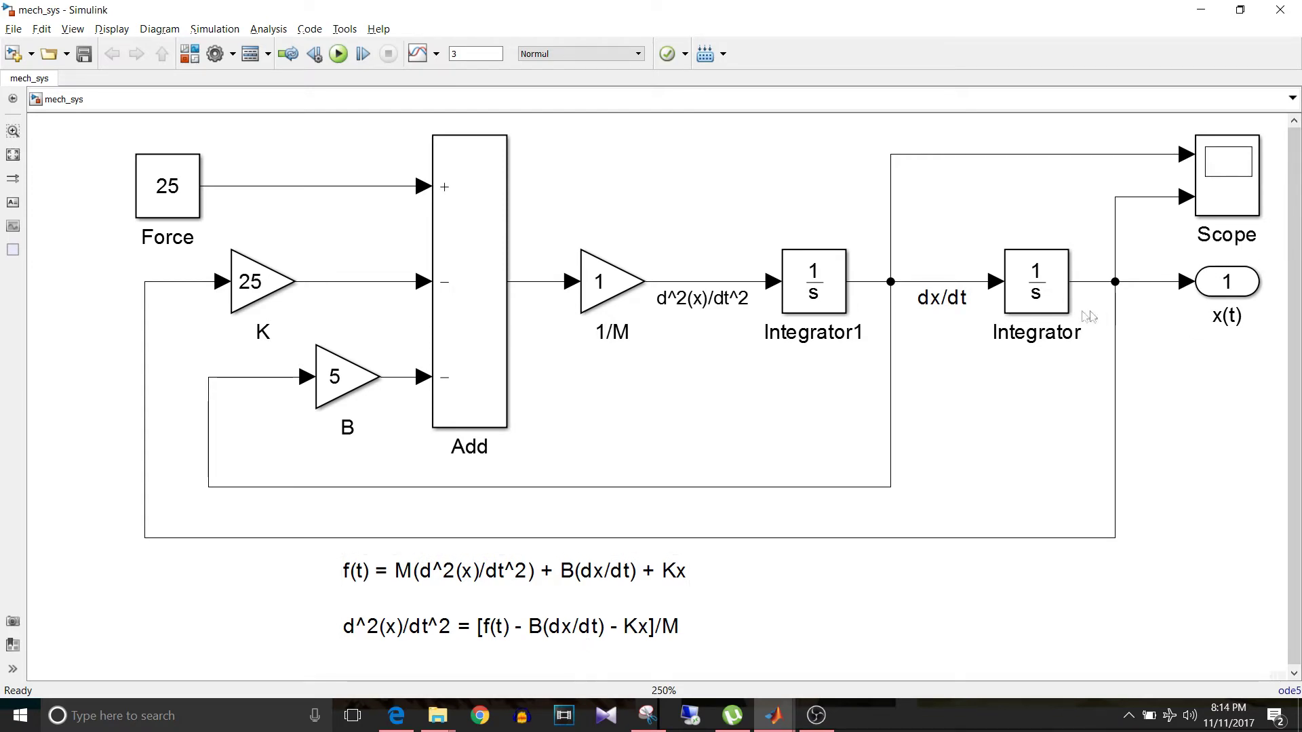
left_click(1054, 309)
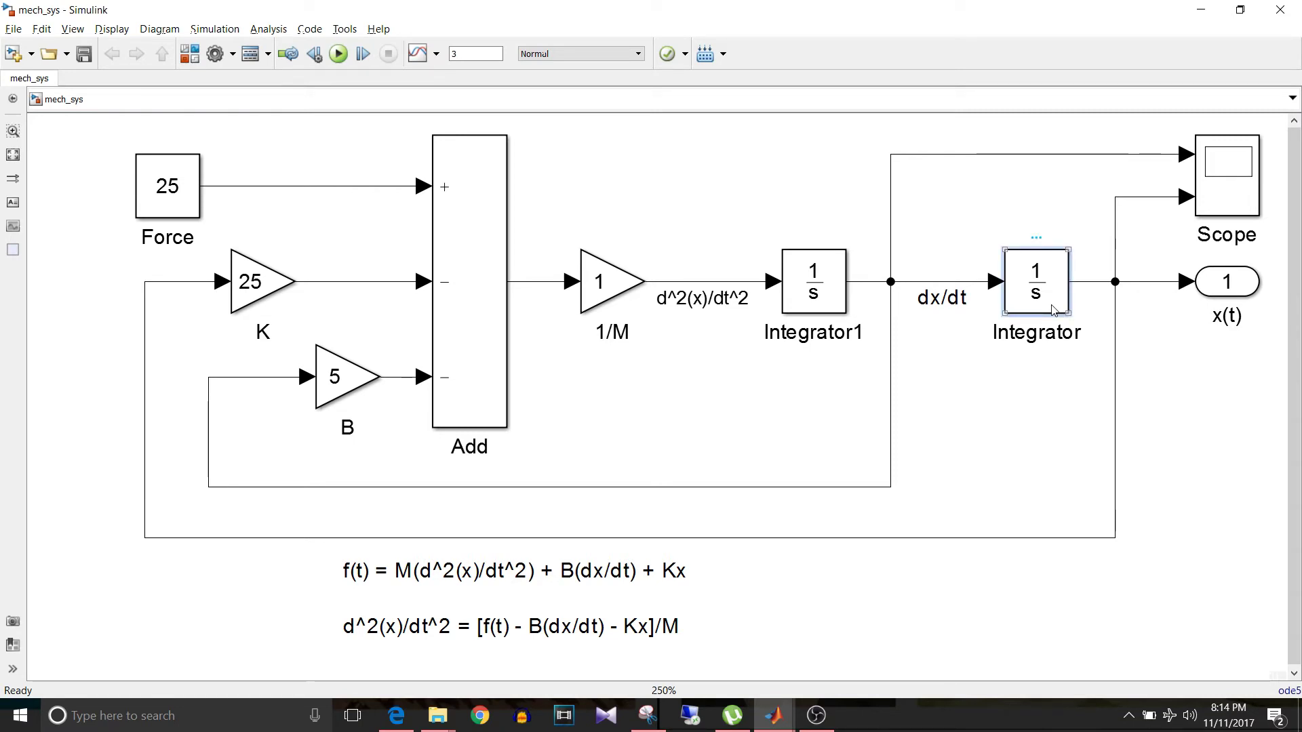
left_click(927, 306)
left_click(948, 331)
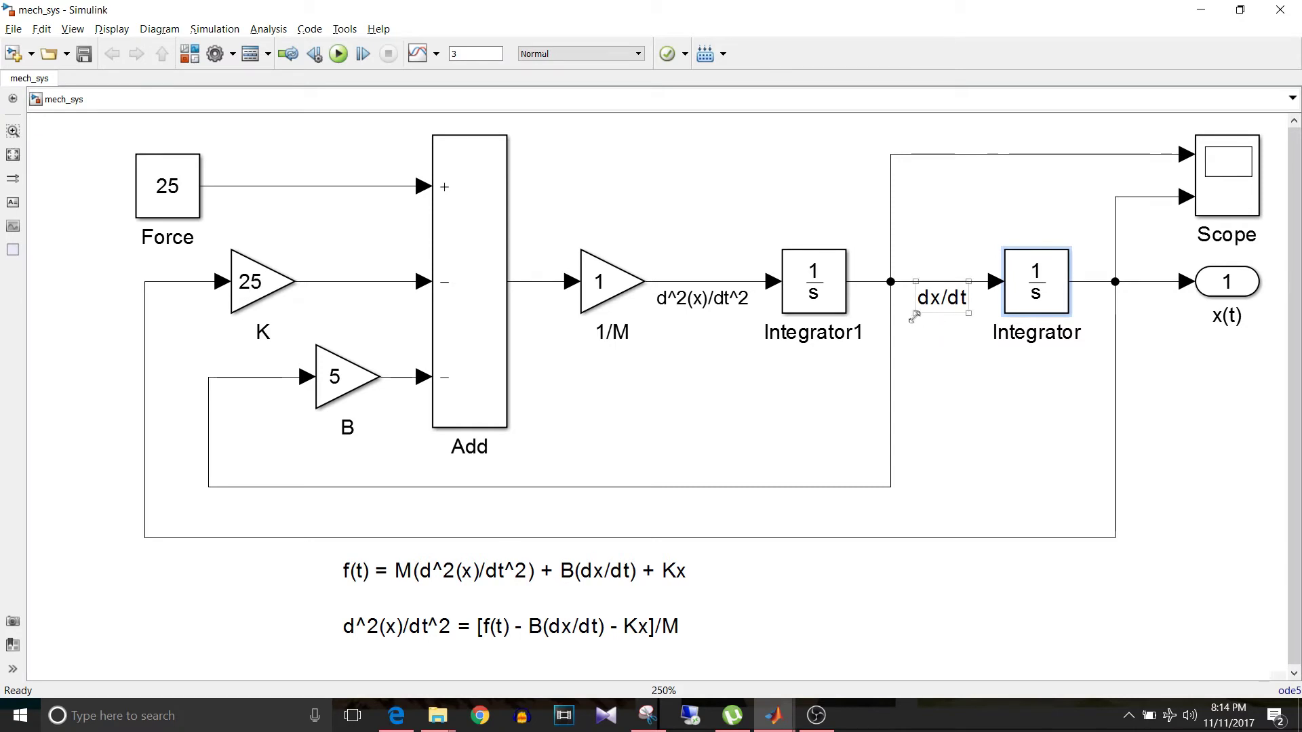
left_click(831, 304)
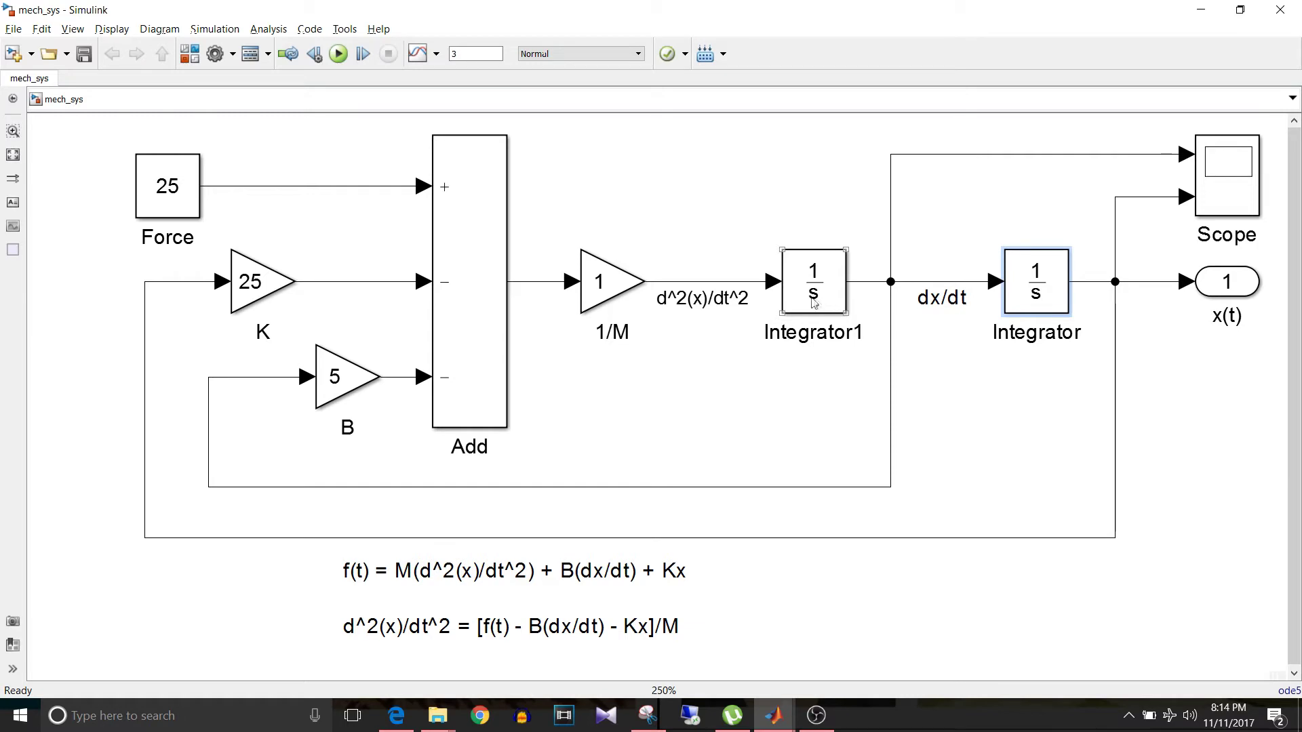
left_click(765, 300)
Compare the equation annotation against the B and K gain blocks
left_click(477, 559)
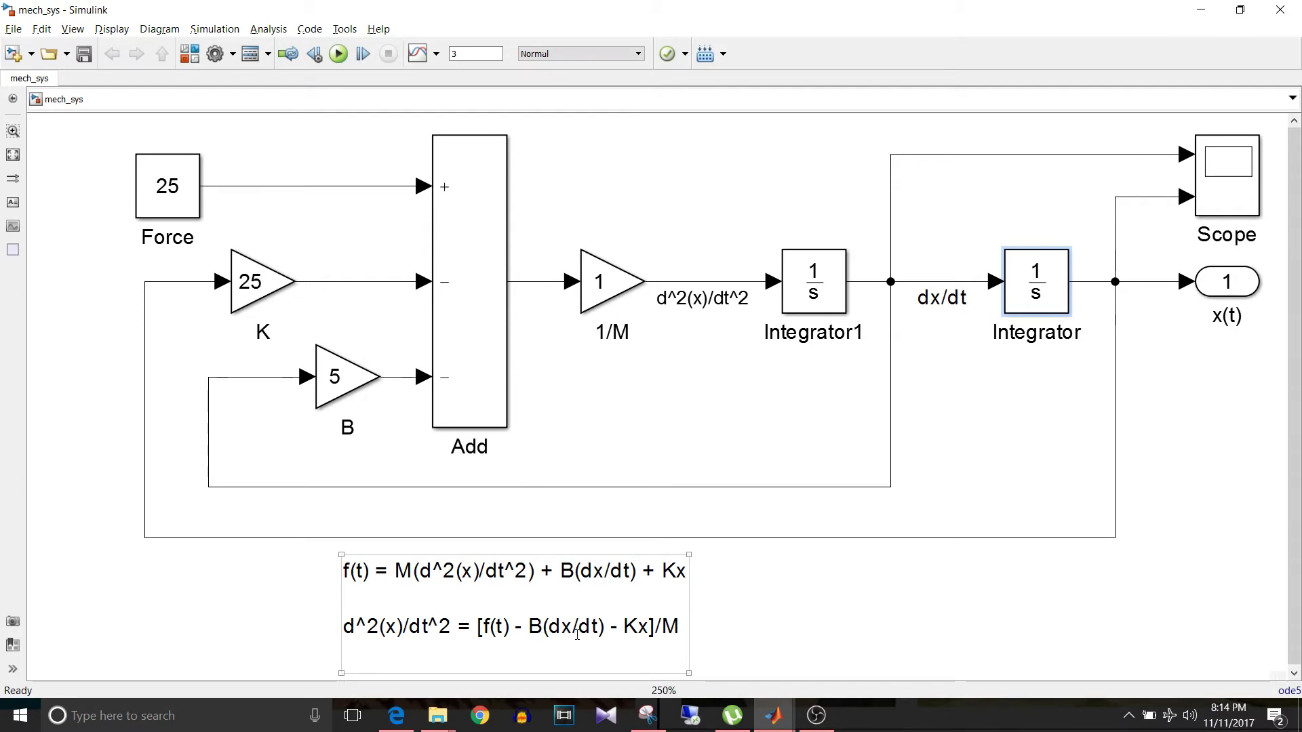
left_click(761, 473)
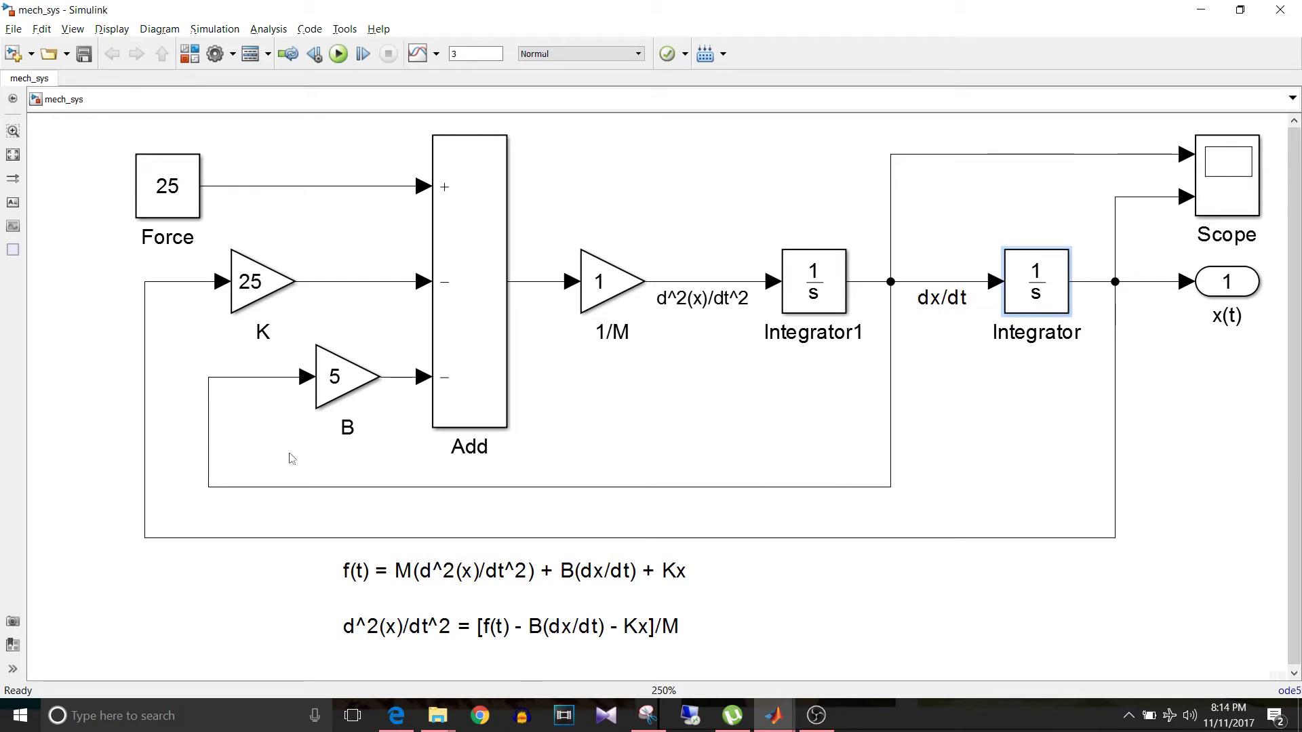
left_click(326, 379)
left_click(604, 637)
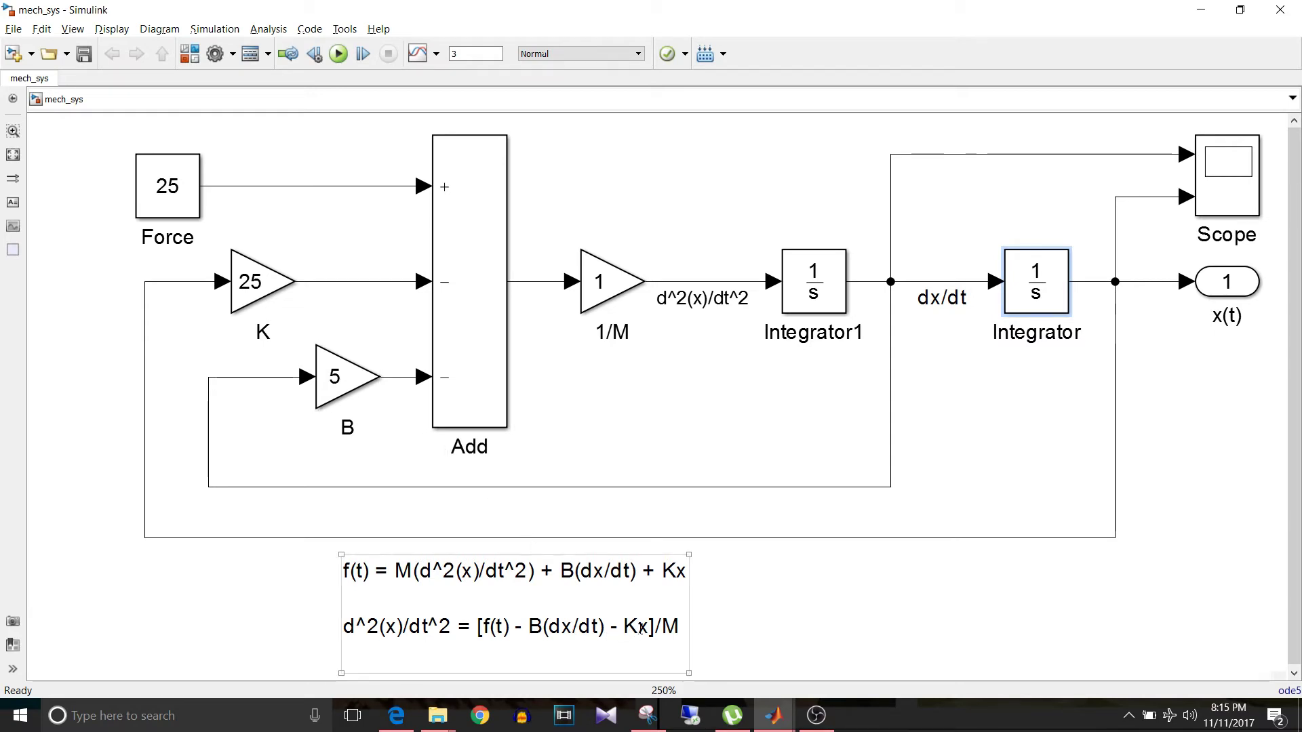
left_click(1104, 491)
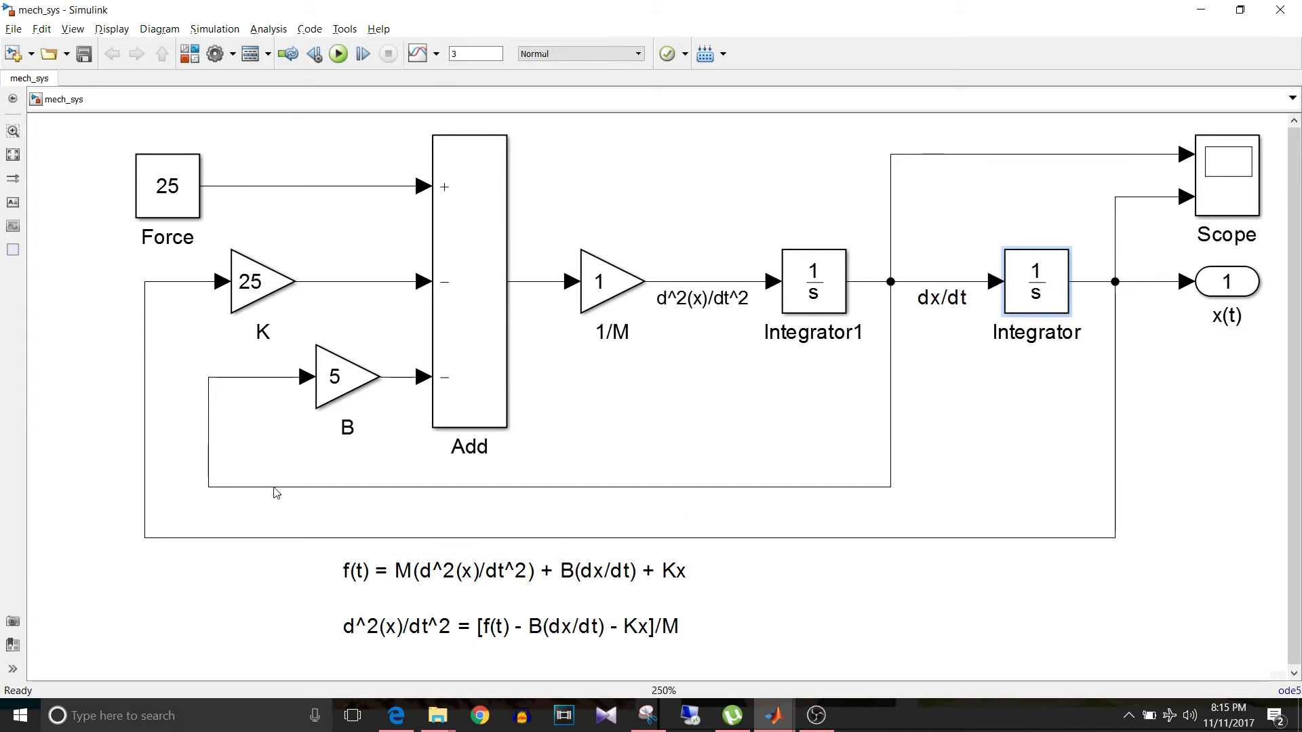
left_click(255, 280)
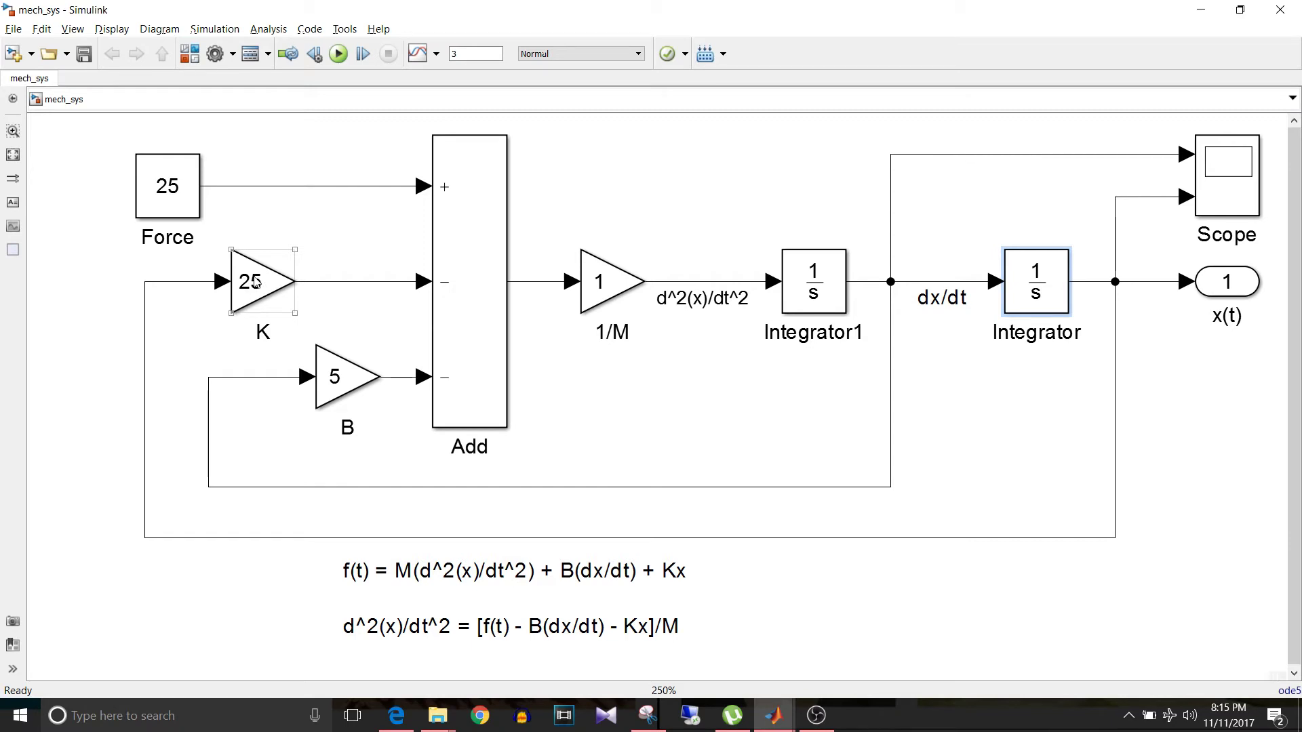
Wire the K gain output into the Add block's second, subtracting input
left_click(496, 643)
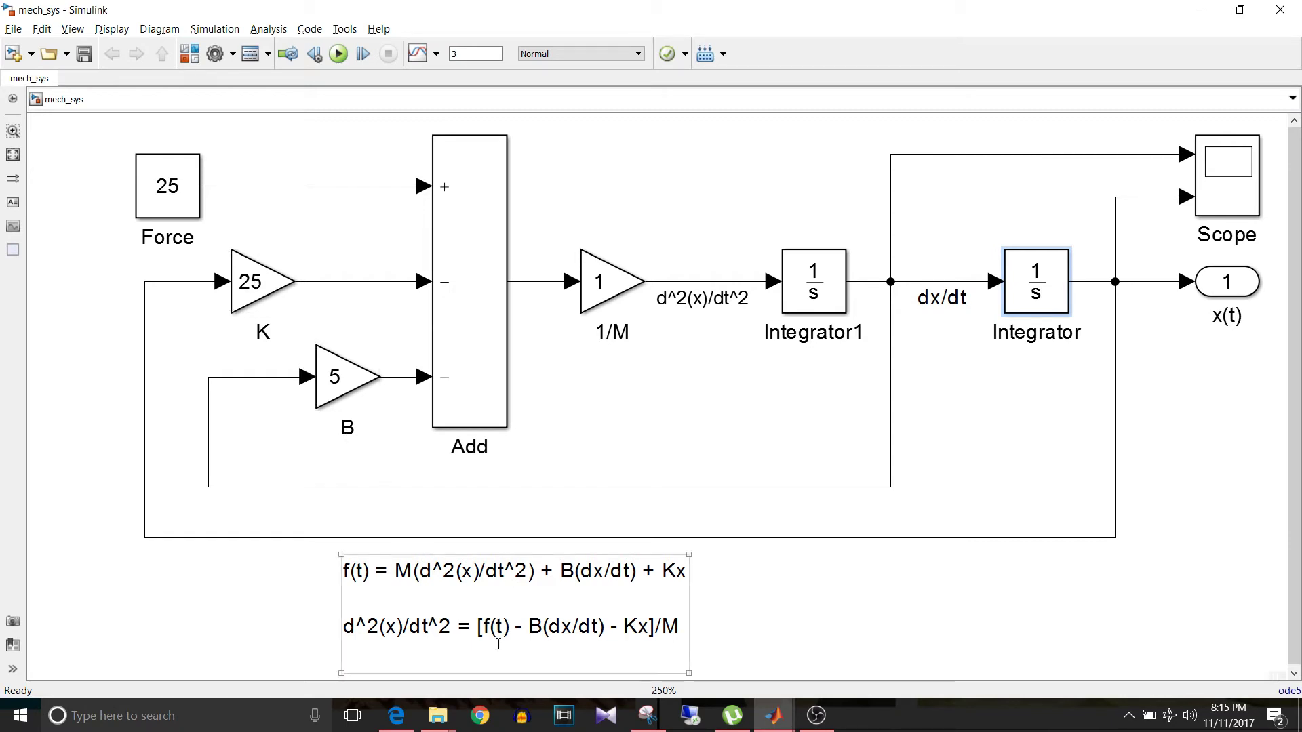
left_click(274, 256)
left_click(181, 198)
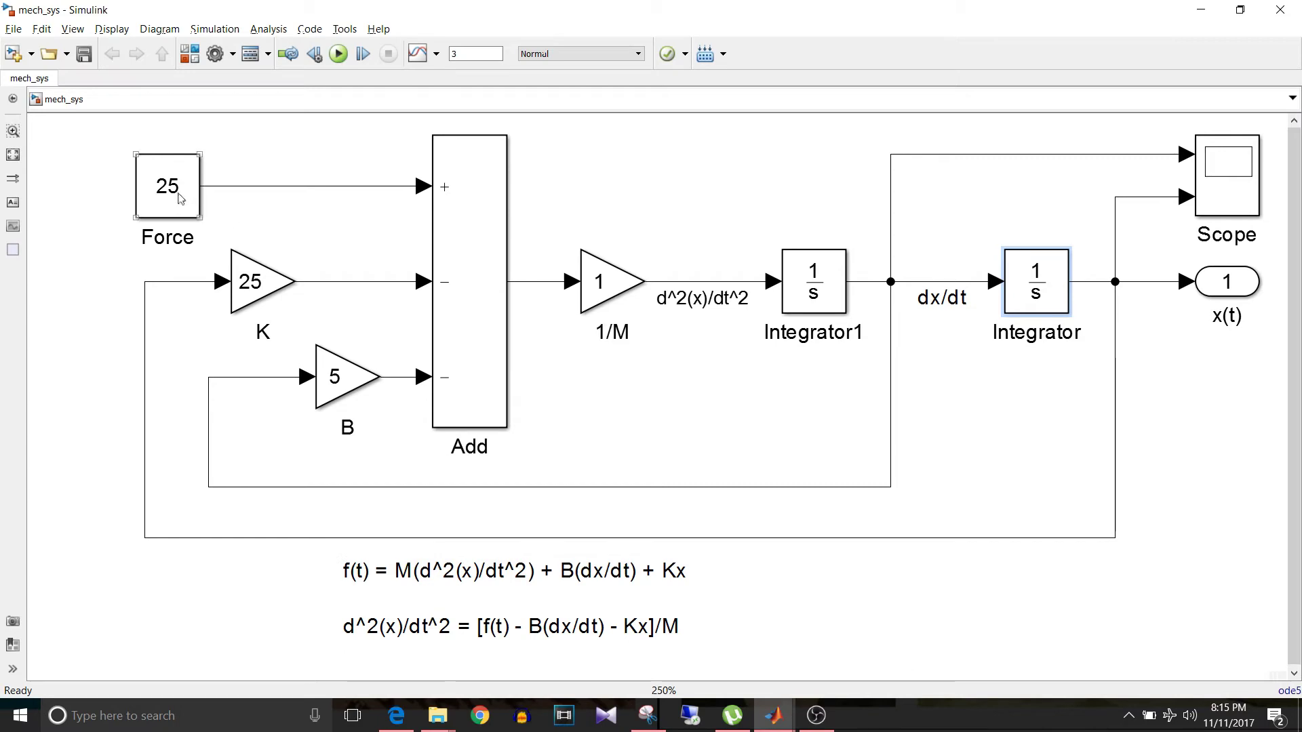
left_click(493, 216)
left_click(499, 627)
left_click(437, 520)
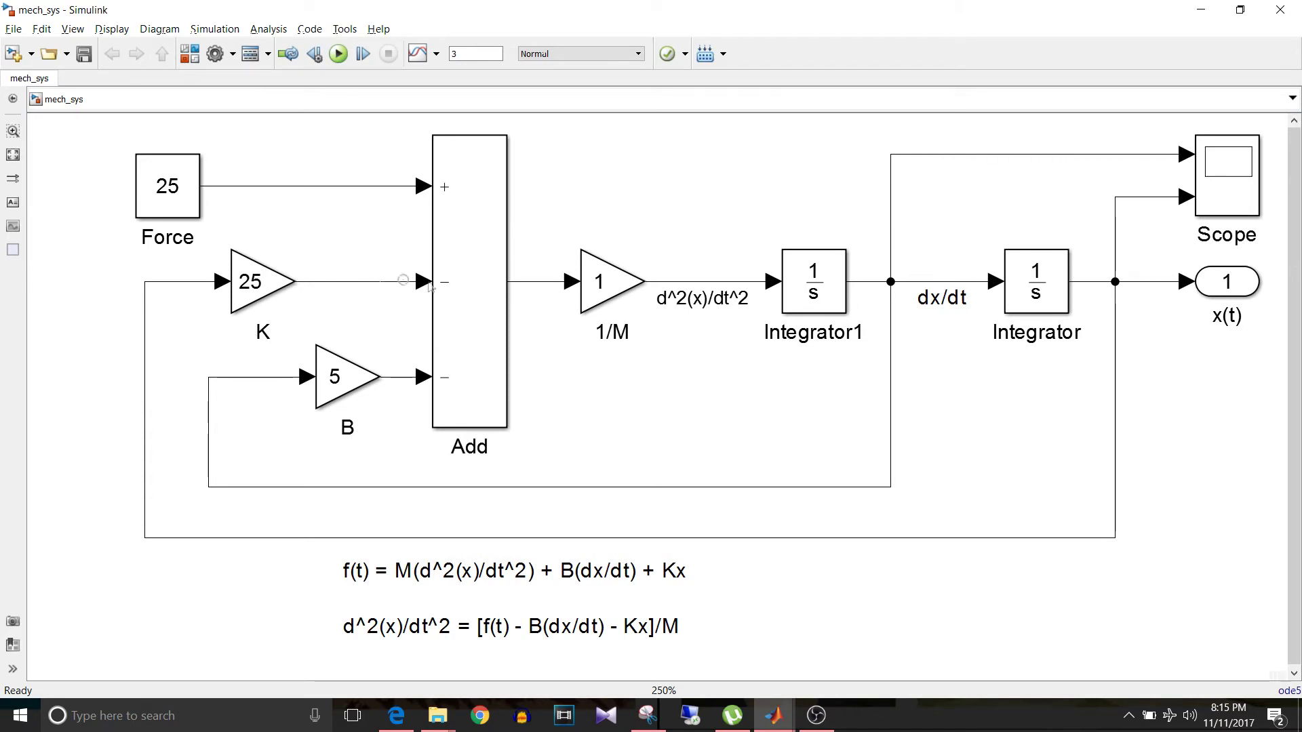
left_click_drag(430, 286, 430, 283)
Inspect the Add block and the 1/M gain after the new connection
left_click(502, 403)
left_click(510, 345)
left_click(606, 288)
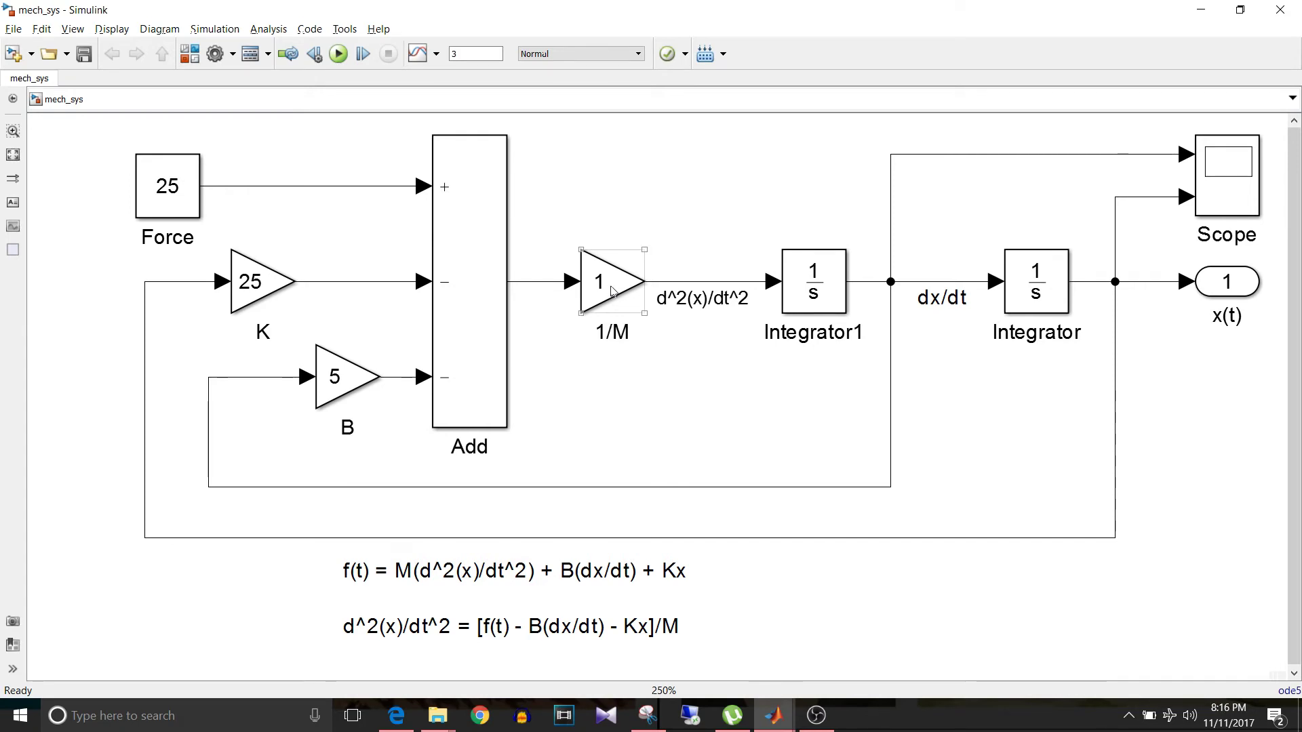
left_click(655, 290)
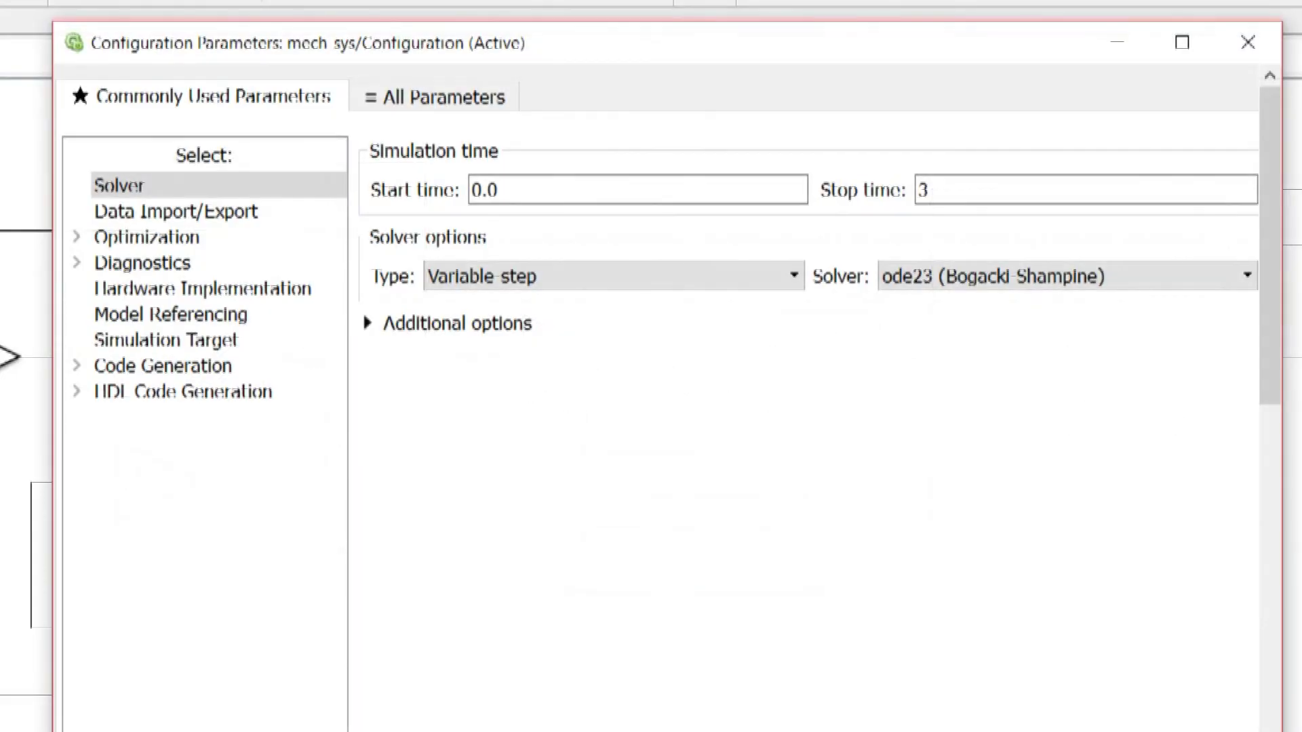
Change the solver type from variable-step ode23 to Fixed-step ode5 (Dormand-Prince)
left_click(567, 284)
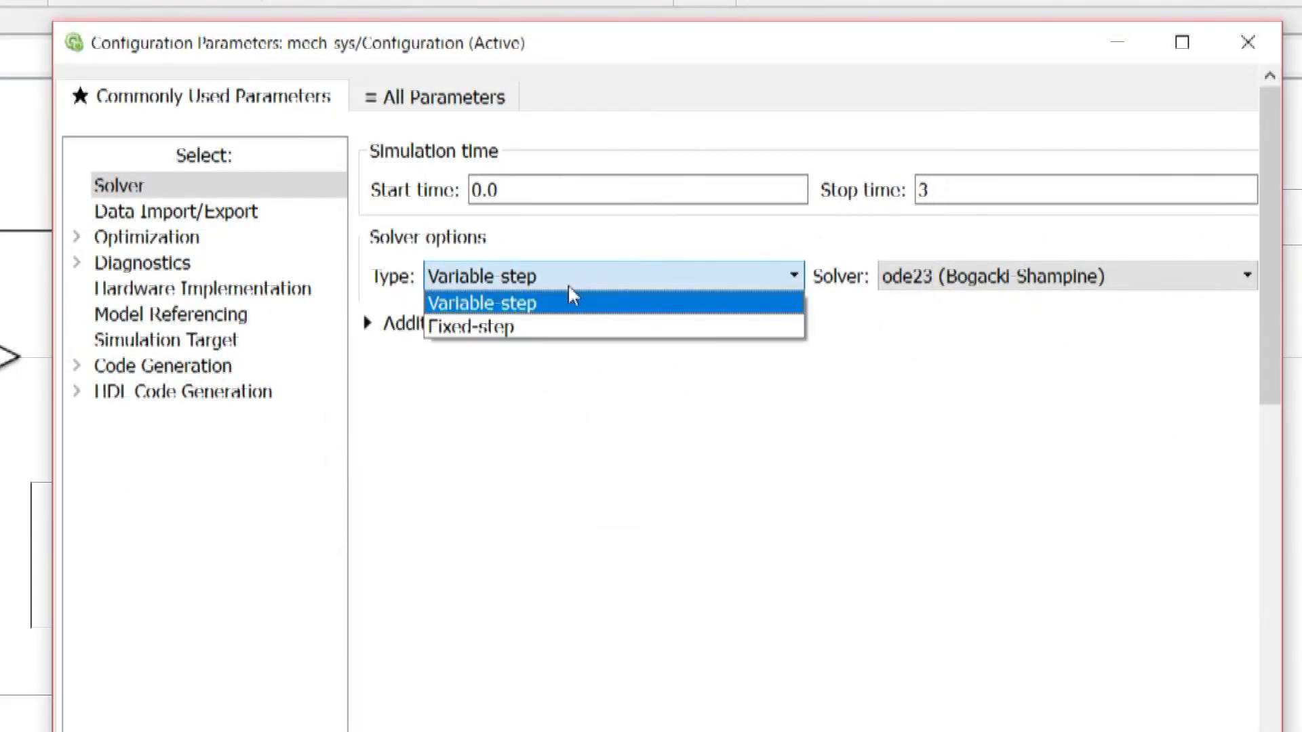
left_click(549, 331)
left_click(1009, 286)
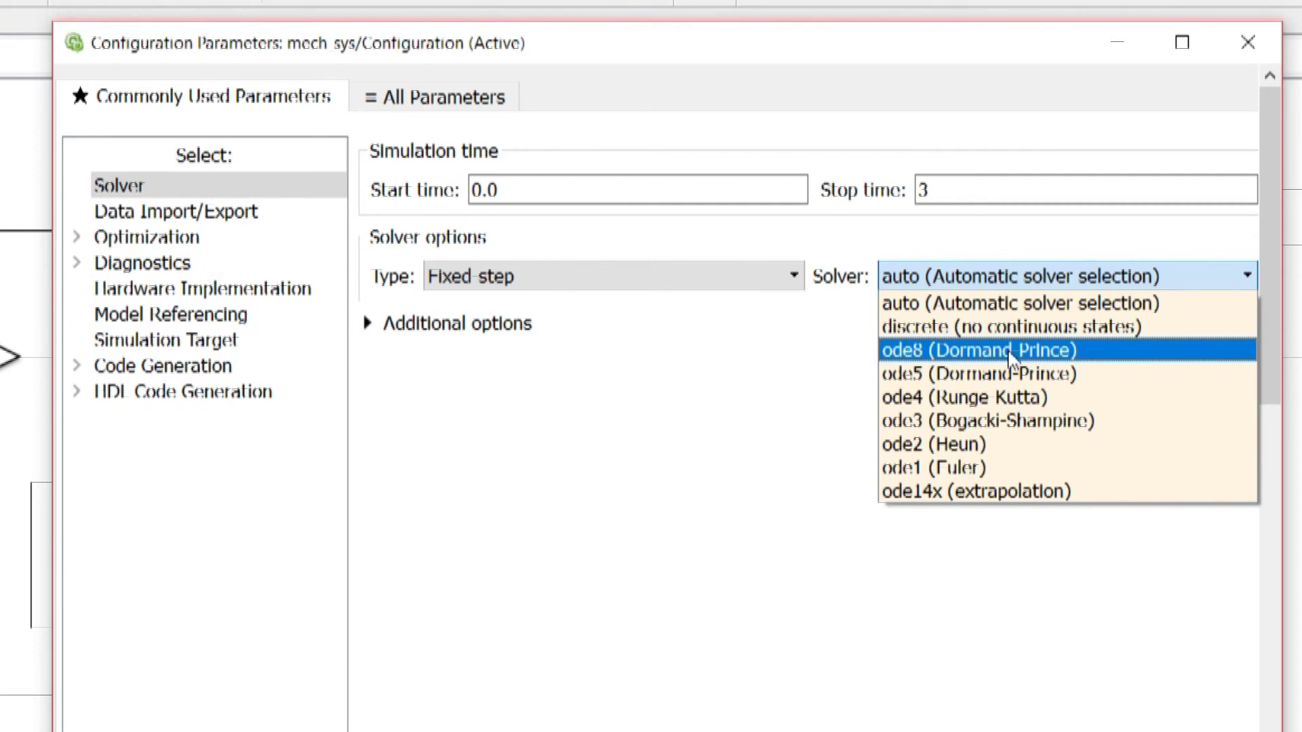
left_click(1014, 374)
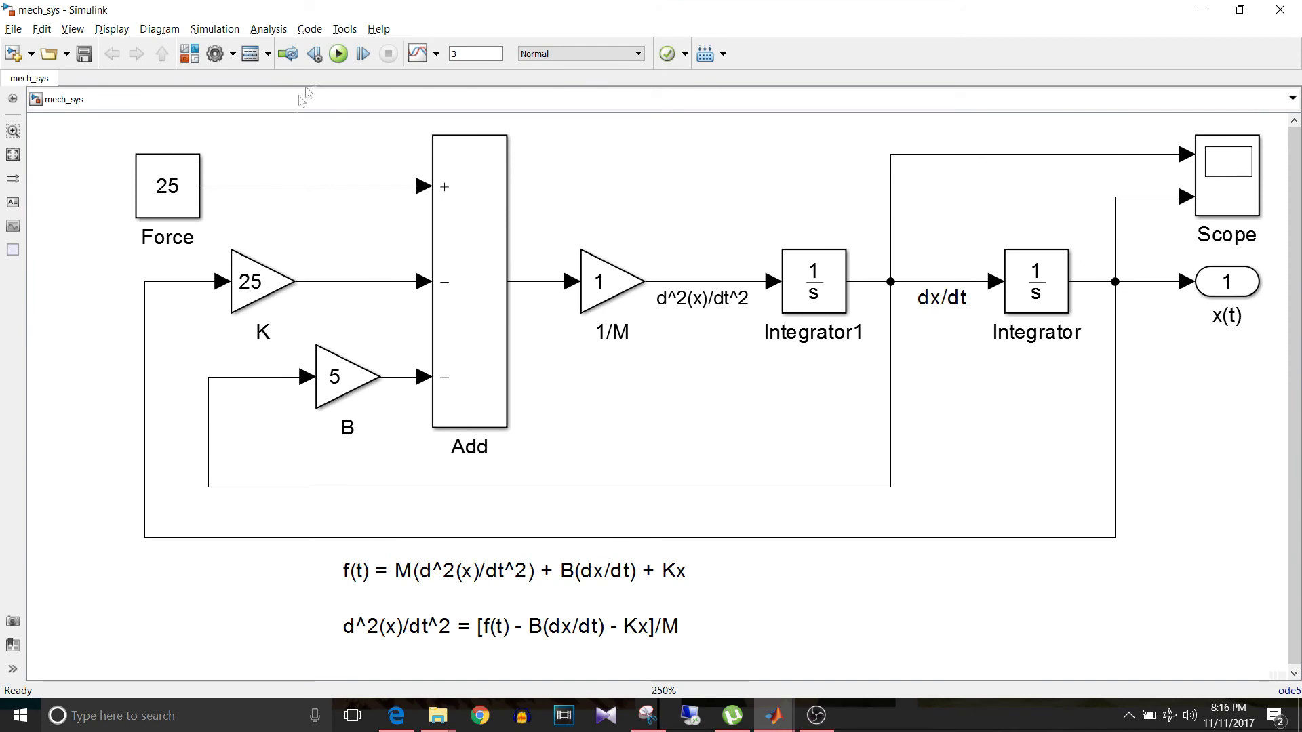
Run mech_sys to 3 s and check the Scope: position settles at 1, velocity decays to 0
left_click(338, 54)
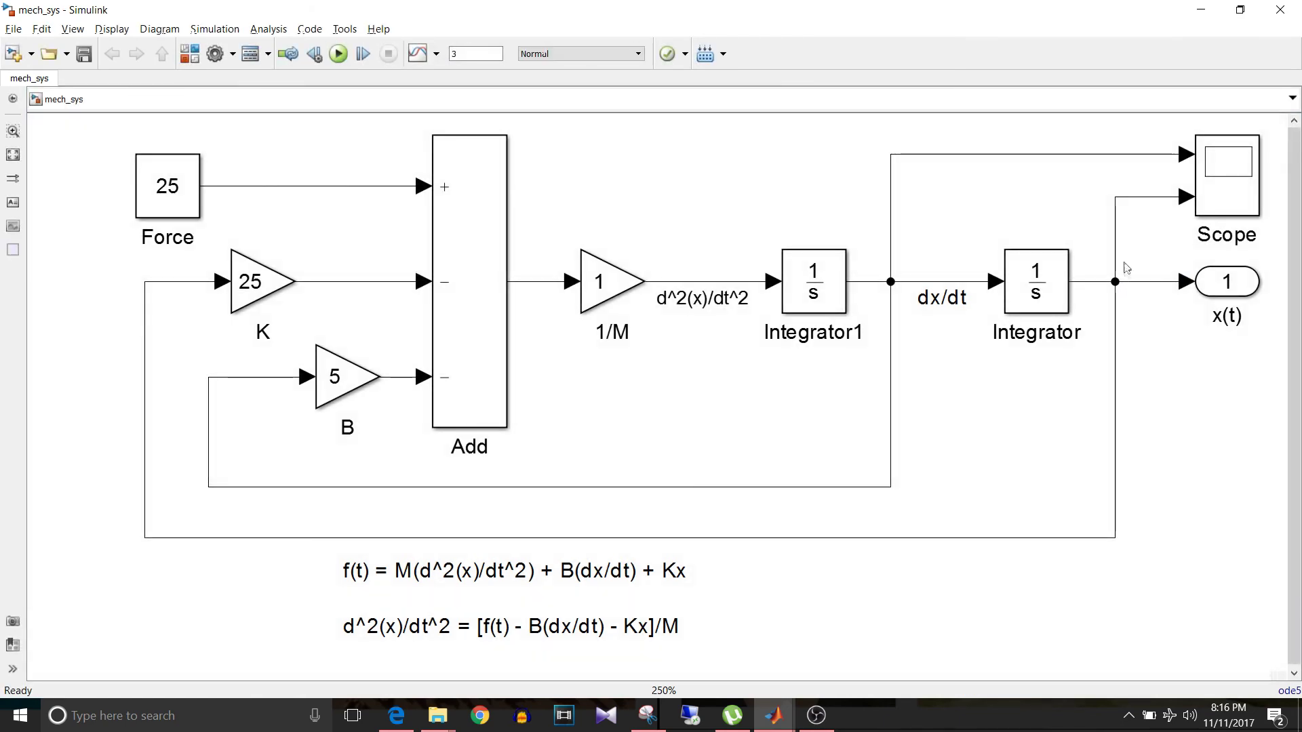
left_click(1204, 202)
left_click(1070, 192)
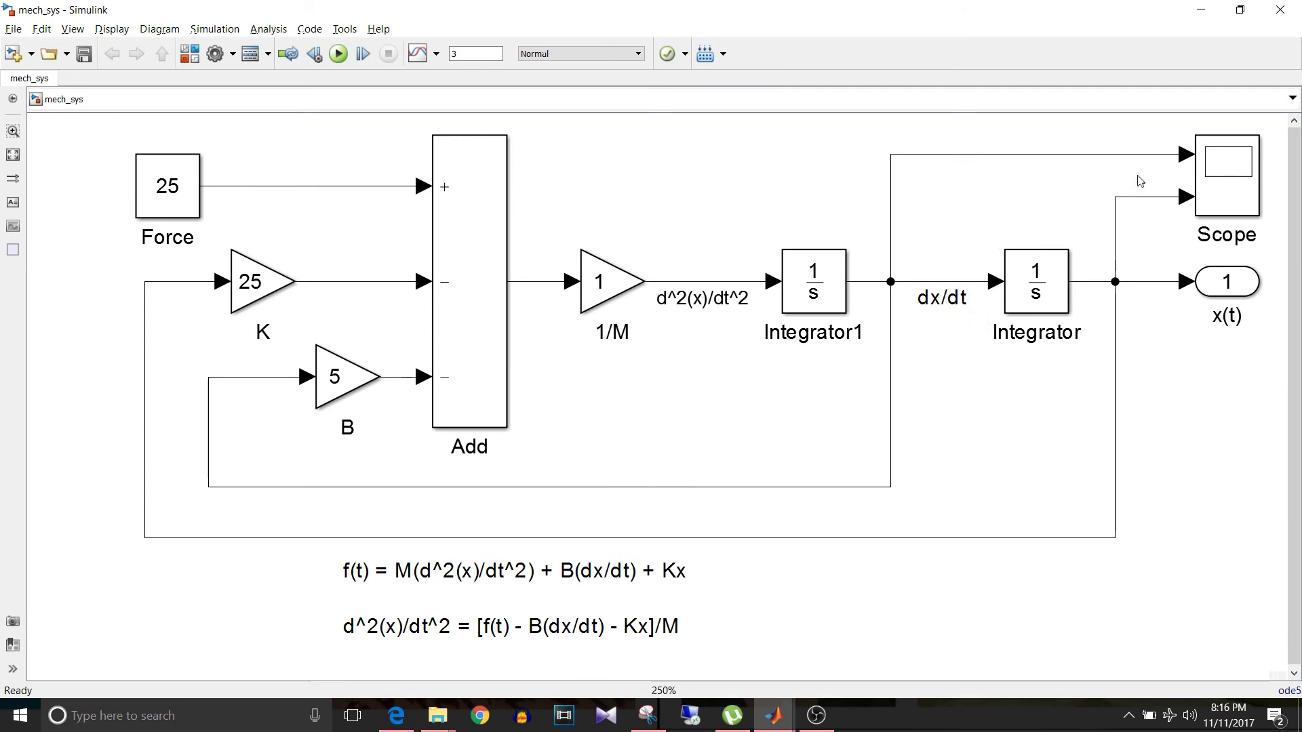
double_click(1236, 173)
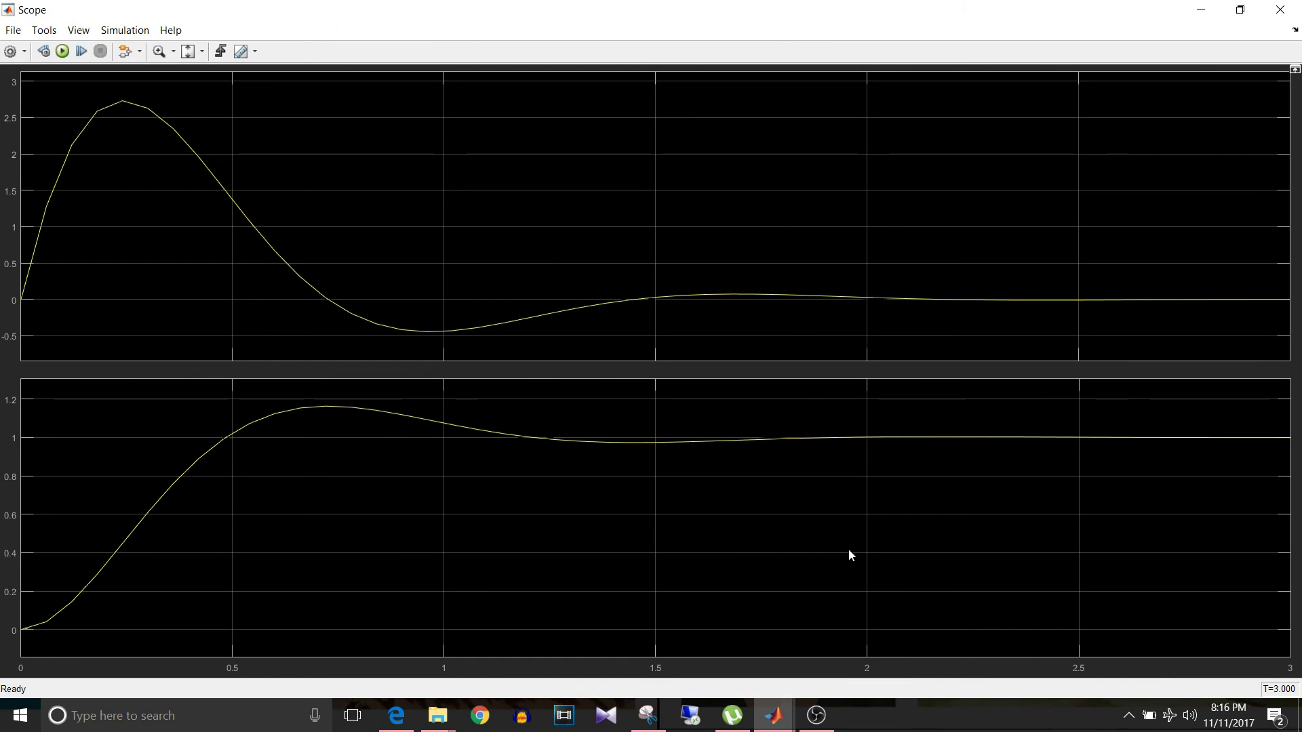
left_click(1278, 10)
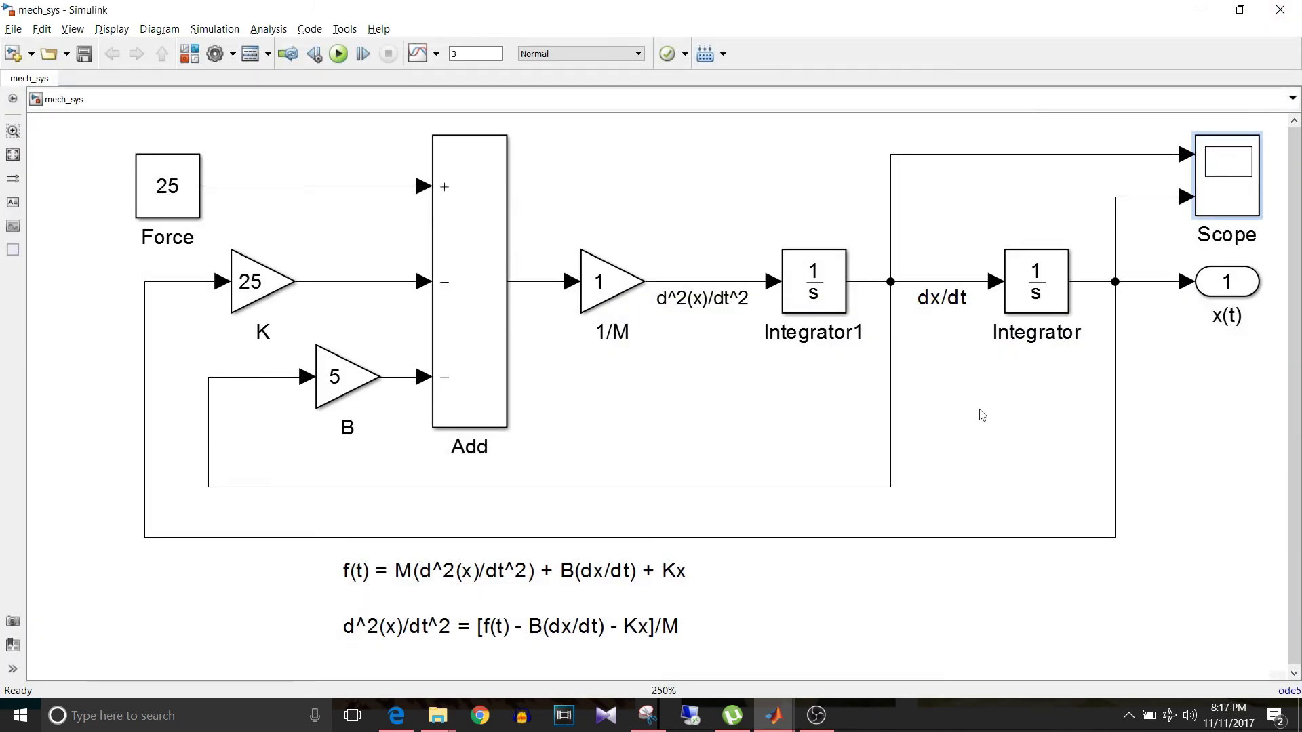